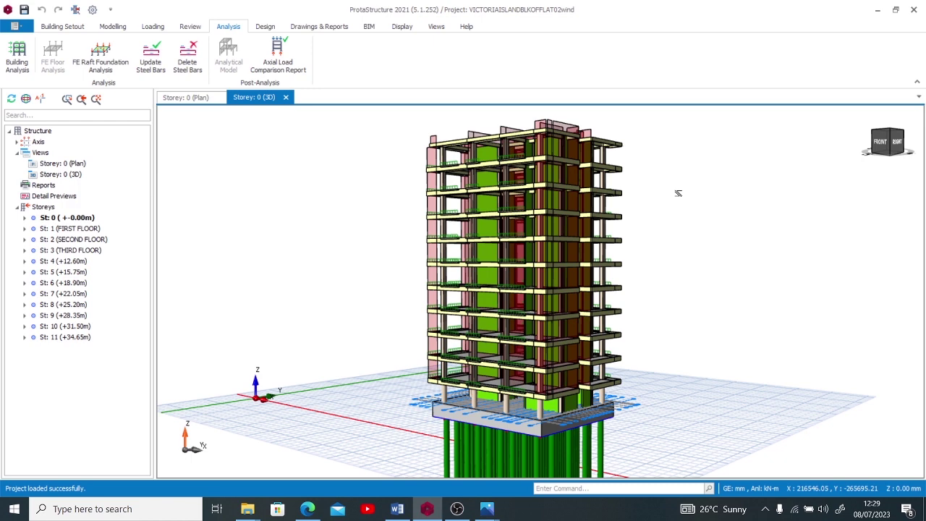
- Open the Building Analysis setup for the multi-storey building model
{"action": "scroll", "coordinate": [536, 367], "scroll_direction": "up", "scroll_amount": 6}
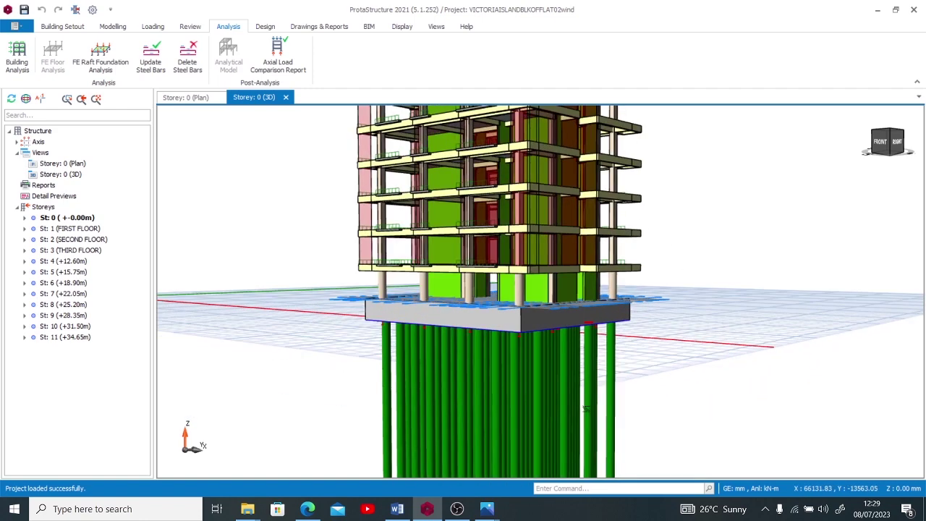
{"action": "scroll", "coordinate": [536, 366], "scroll_direction": "up", "scroll_amount": 2}
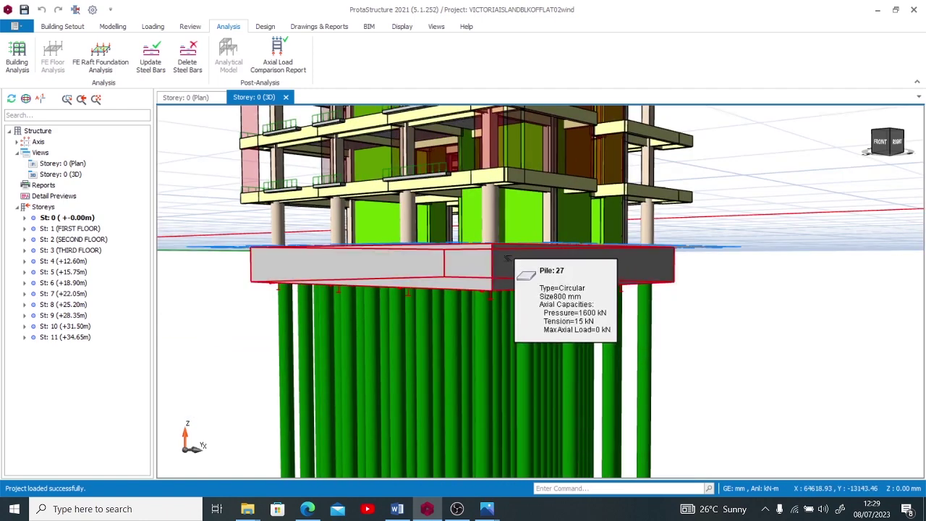
{"action": "scroll", "coordinate": [531, 356], "scroll_direction": "down", "scroll_amount": 8}
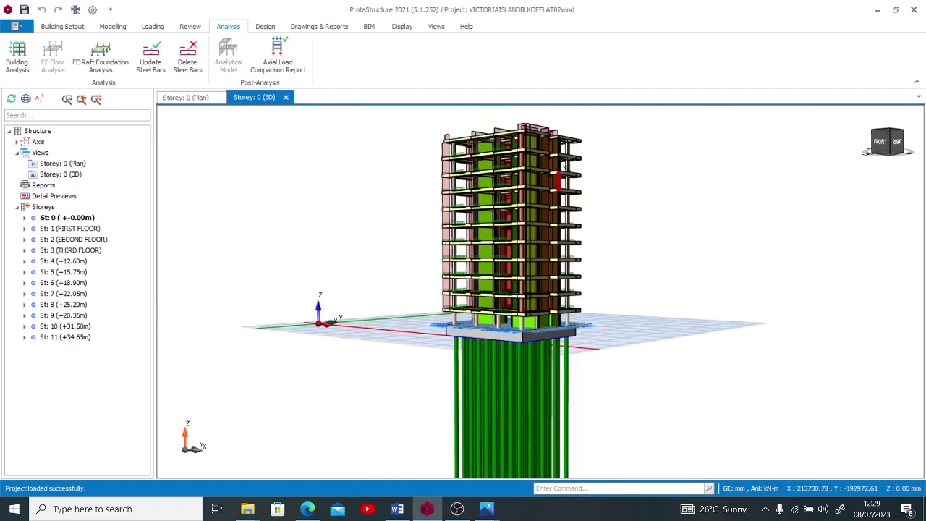
{"action": "scroll", "coordinate": [568, 170], "scroll_direction": "up", "scroll_amount": 2}
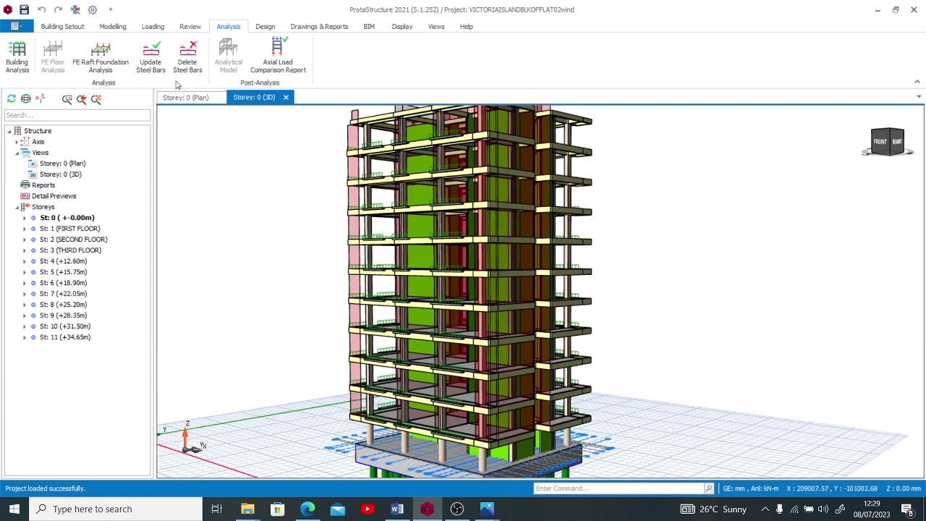
{"action": "mouse_move", "coordinate": [369, 165]}
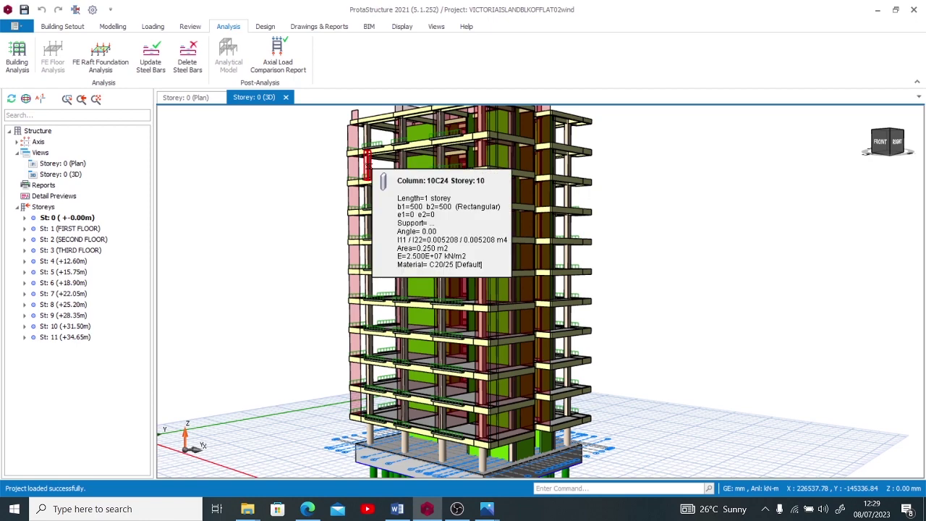
{"action": "left_click", "coordinate": [27, 64]}
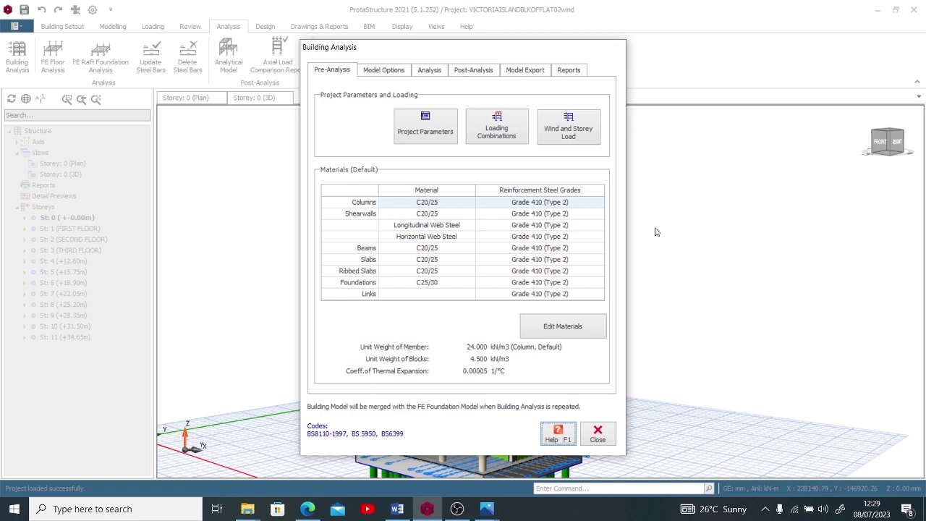
- Generate the loading combinations automatically with Wind Loading enabled alongside Notional Loading
{"action": "left_click", "coordinate": [512, 138]}
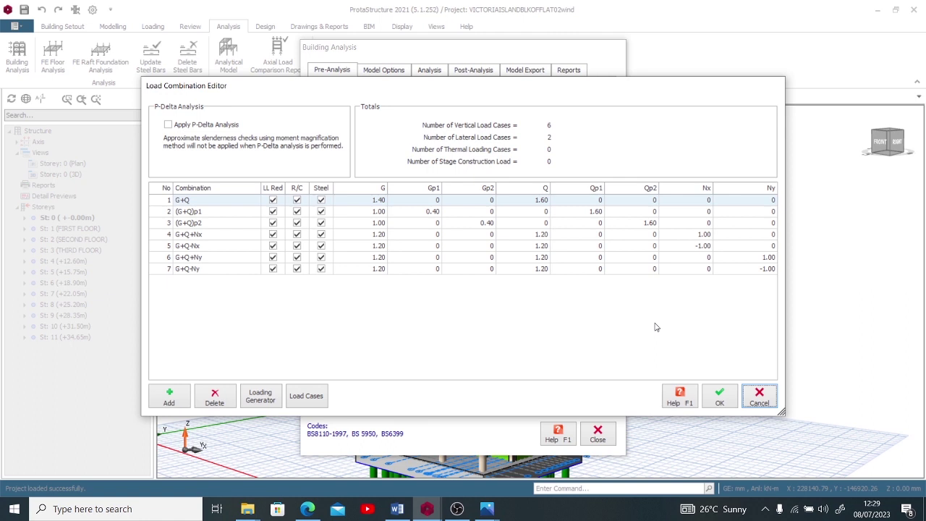
{"action": "left_click", "coordinate": [258, 399]}
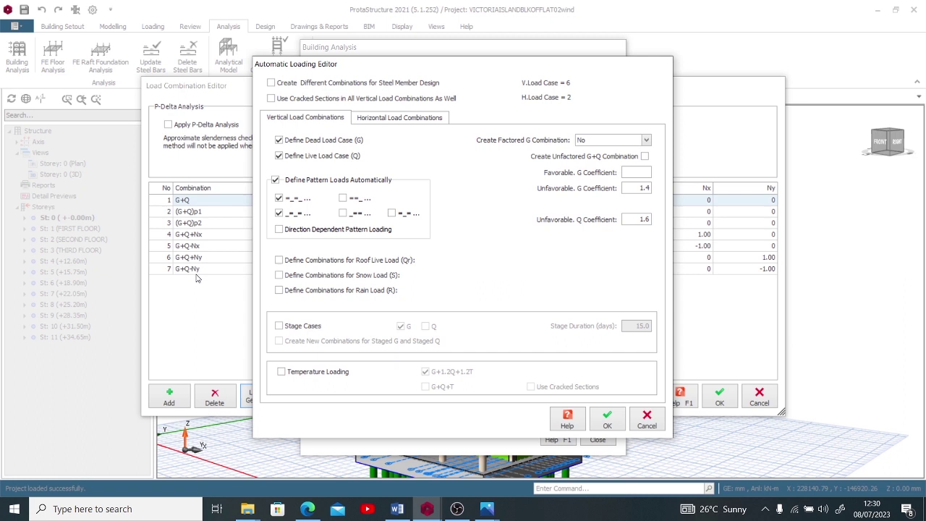
{"action": "left_click", "coordinate": [373, 119]}
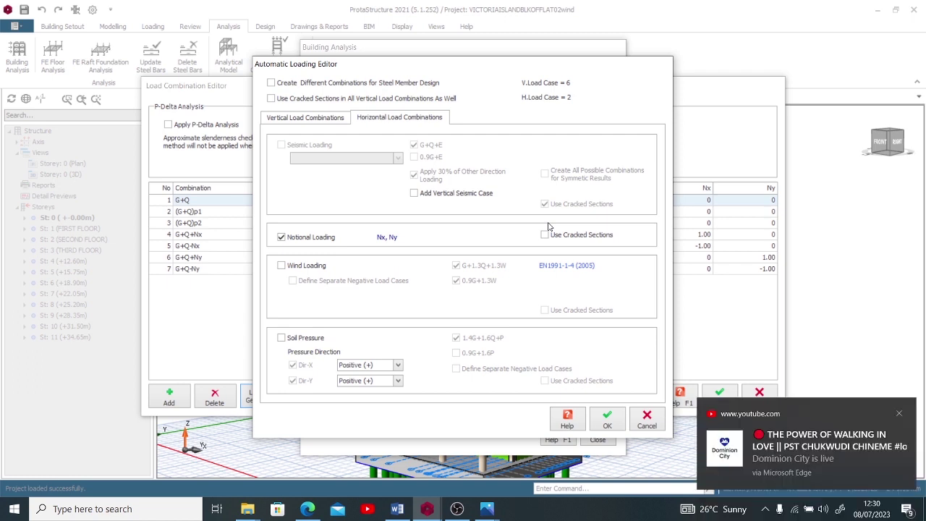
{"action": "left_click", "coordinate": [901, 415]}
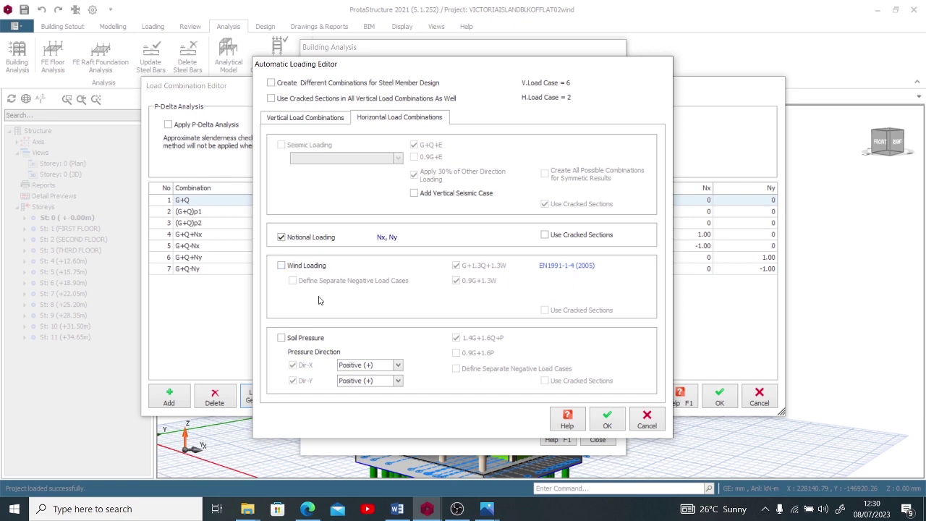
{"action": "left_click", "coordinate": [281, 265]}
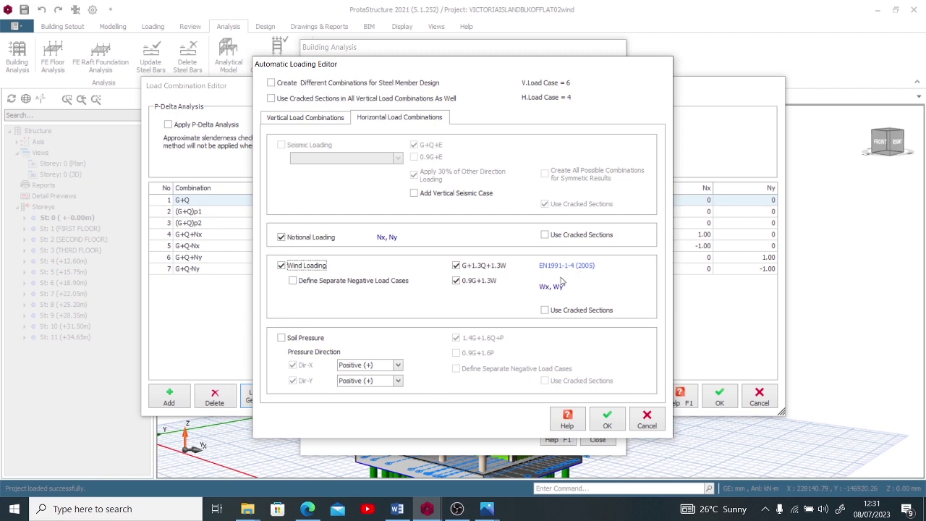
{"action": "left_click", "coordinate": [607, 419]}
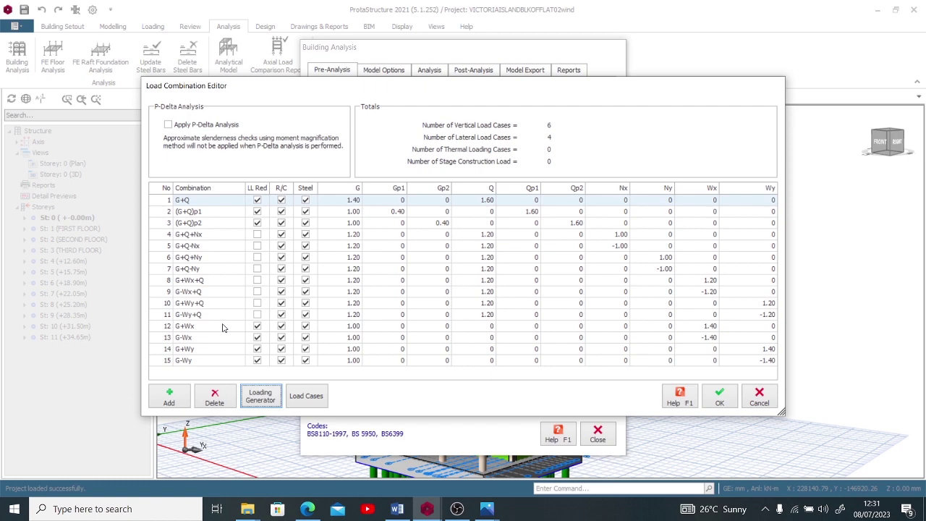
- Delete the G+Q combination, check the load cases and discard all changes made in the Load Combination Editor
{"action": "left_click", "coordinate": [261, 396]}
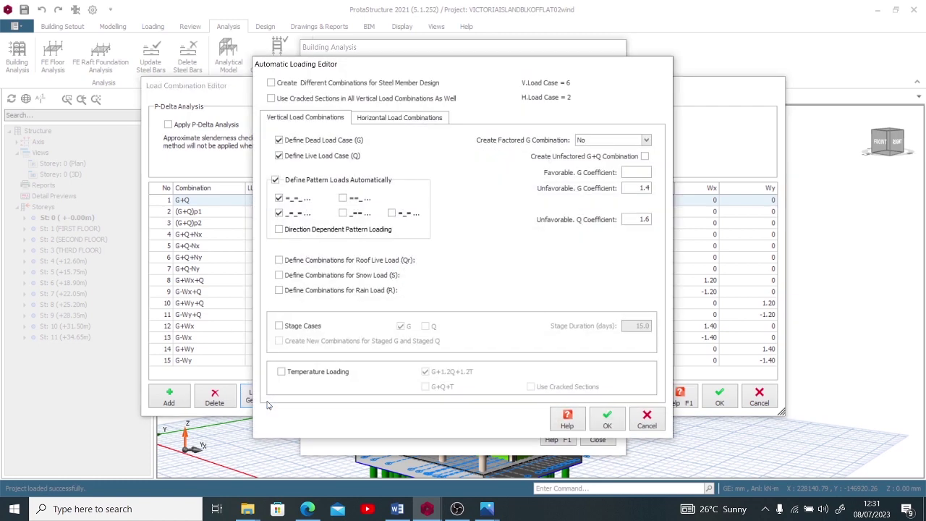
{"action": "left_click", "coordinate": [647, 419]}
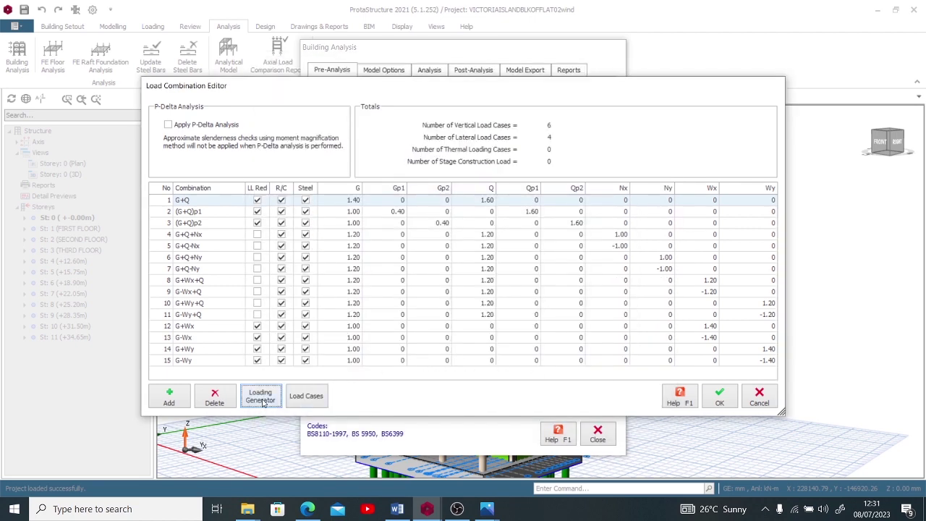
{"action": "left_click", "coordinate": [214, 398]}
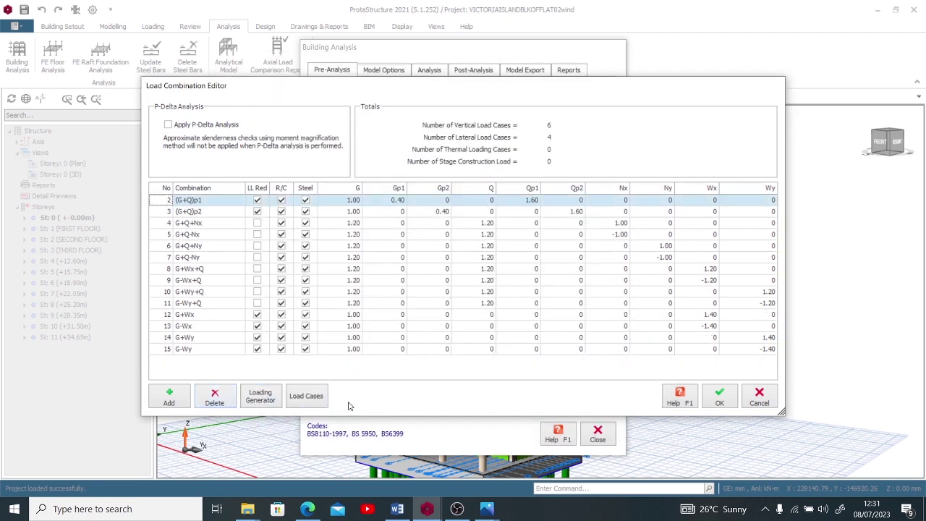
{"action": "left_click", "coordinate": [312, 398]}
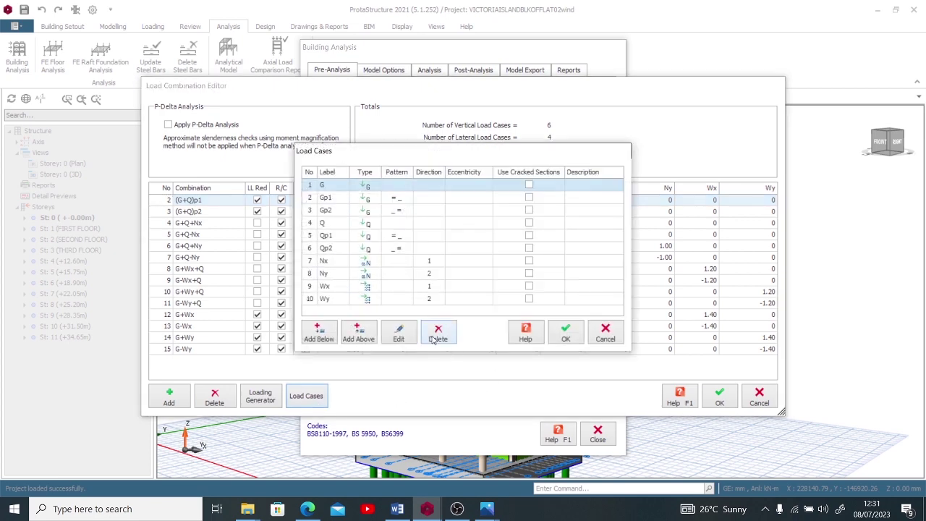
{"action": "left_click", "coordinate": [609, 332]}
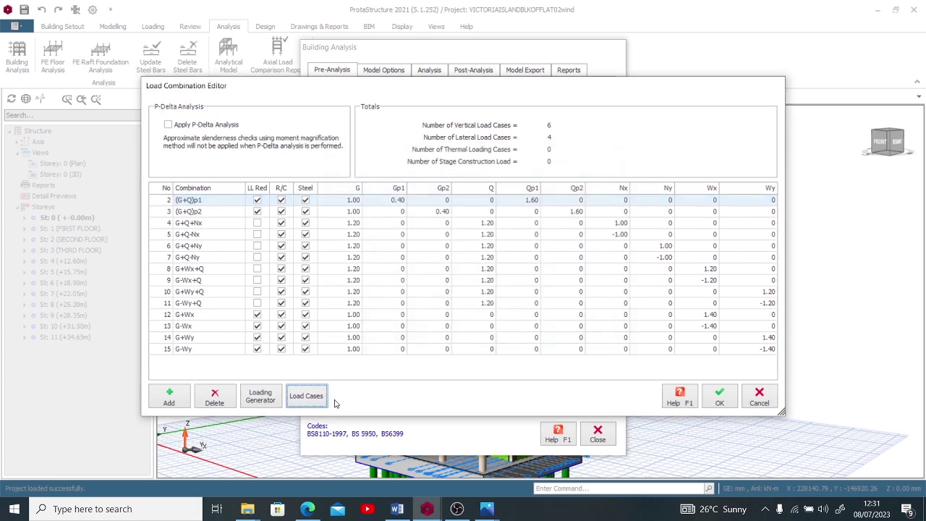
{"action": "left_click", "coordinate": [750, 402]}
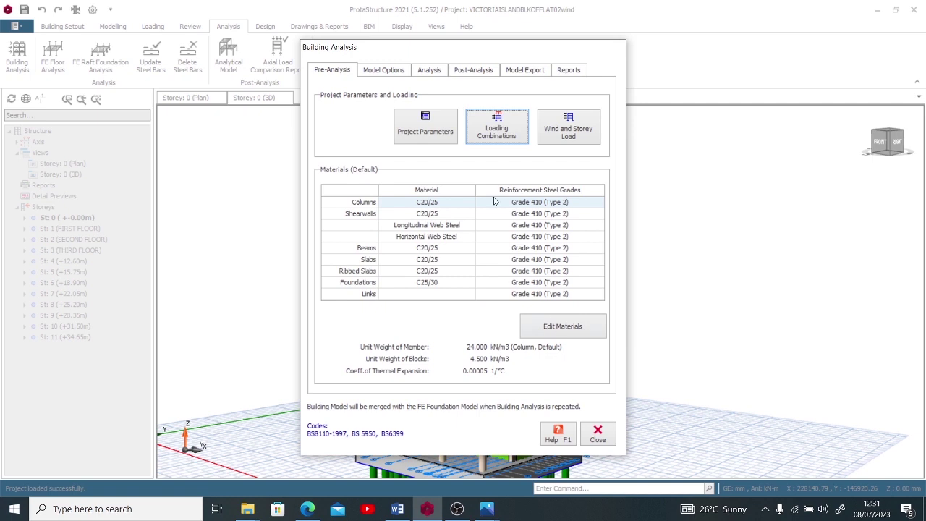
- Check the loading combinations and try to start the Wind Load Calculator from the storey loads
{"action": "left_click", "coordinate": [506, 135]}
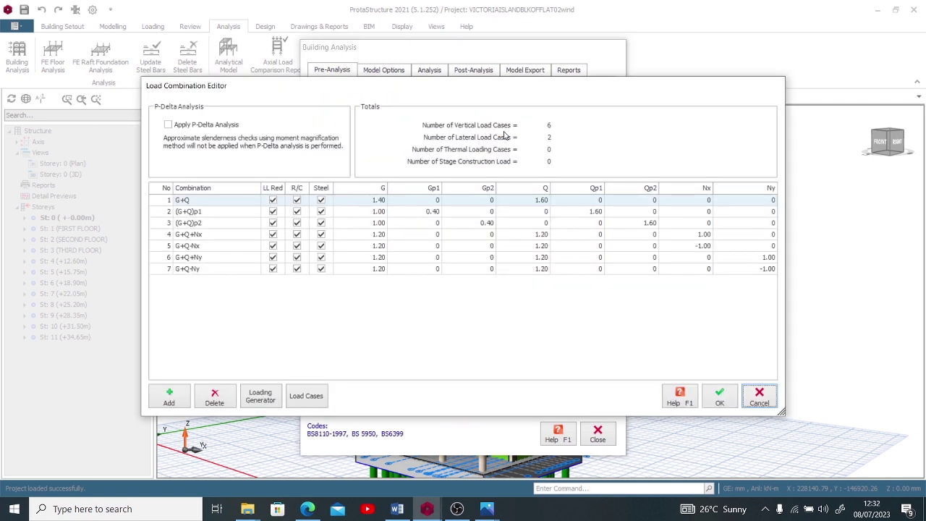
{"action": "left_click", "coordinate": [749, 393]}
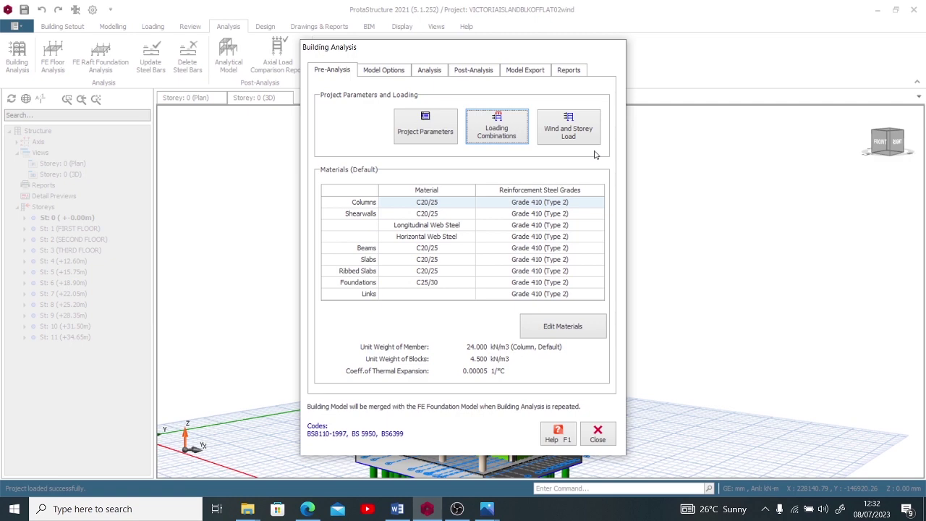
{"action": "left_click", "coordinate": [570, 130]}
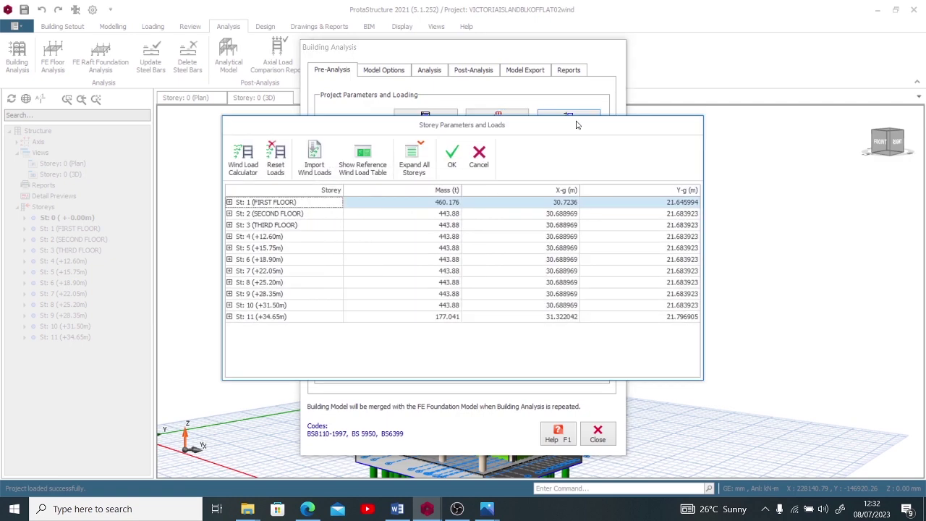
{"action": "left_click", "coordinate": [236, 160]}
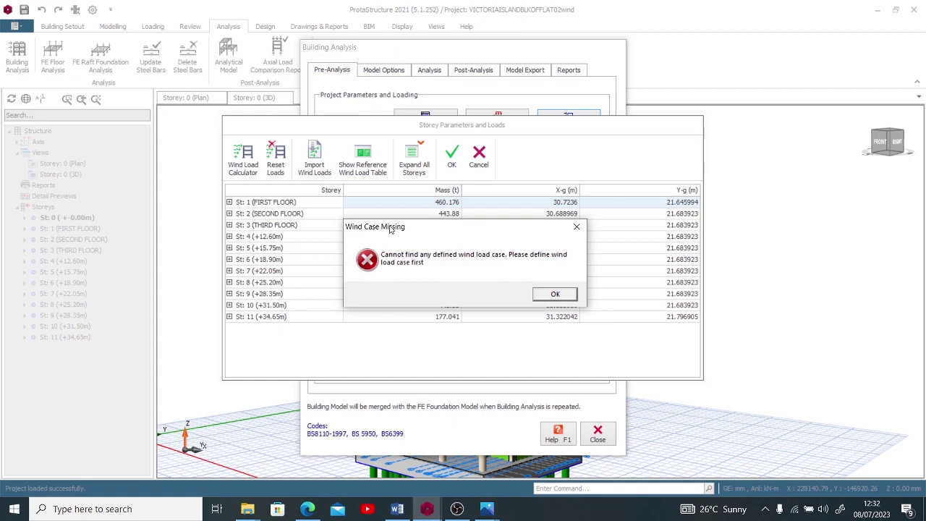
{"action": "left_click", "coordinate": [555, 293]}
{"action": "left_click", "coordinate": [474, 158]}
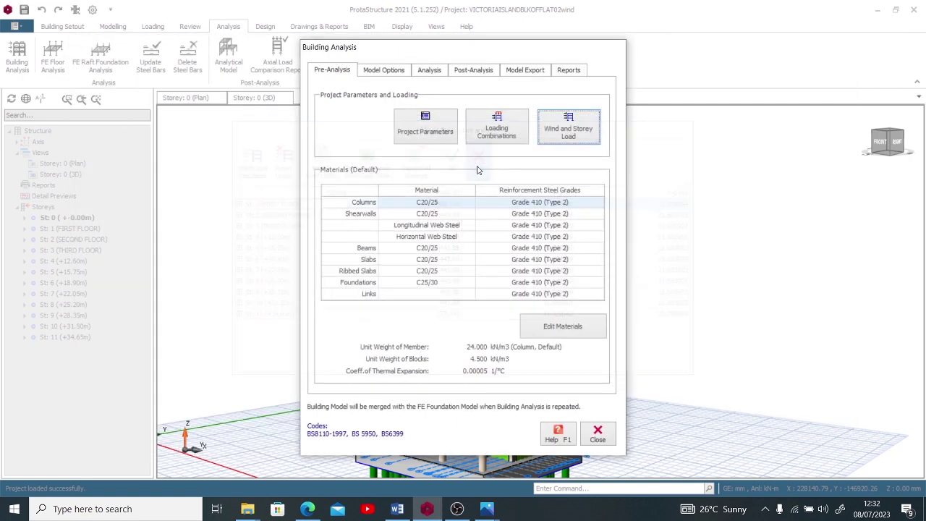
- Generate horizontal load combinations with Wind Loading enabled and accept them in the Load Combination Editor
{"action": "left_click", "coordinate": [511, 124]}
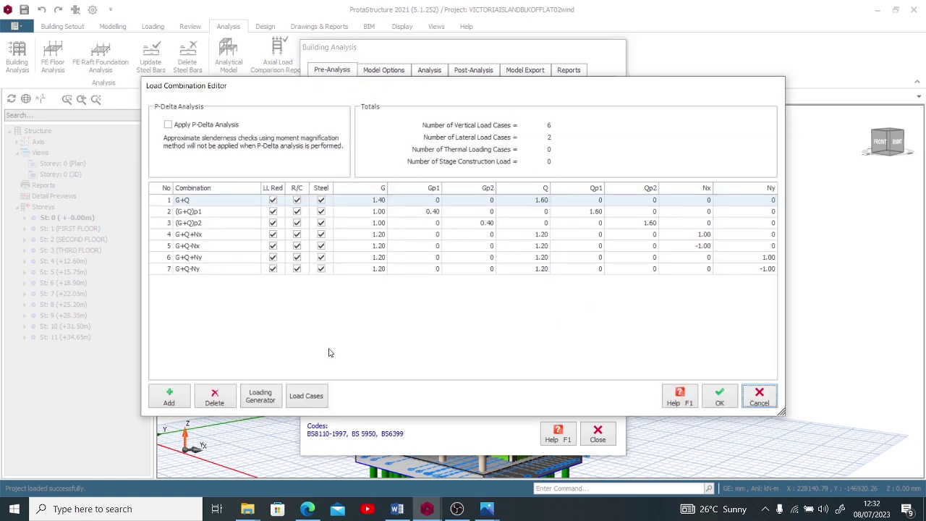
{"action": "left_click", "coordinate": [275, 393]}
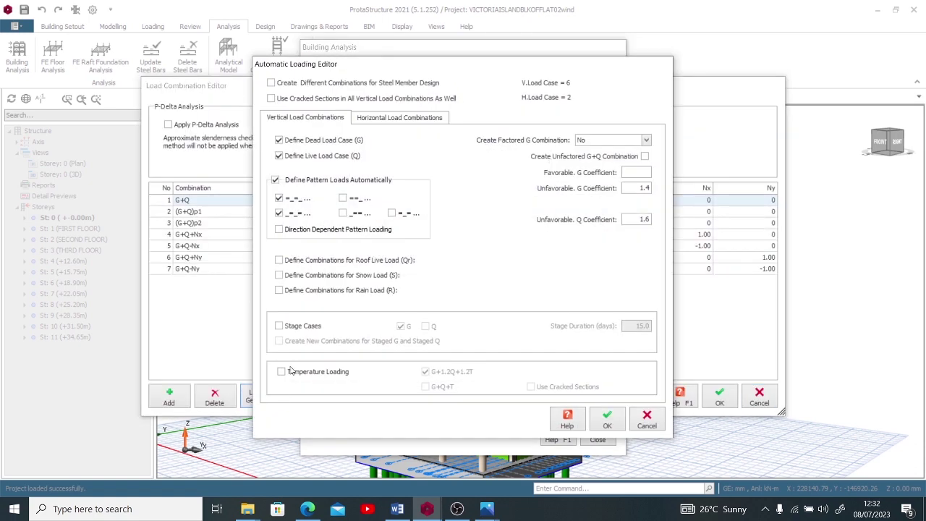
{"action": "left_click", "coordinate": [412, 118]}
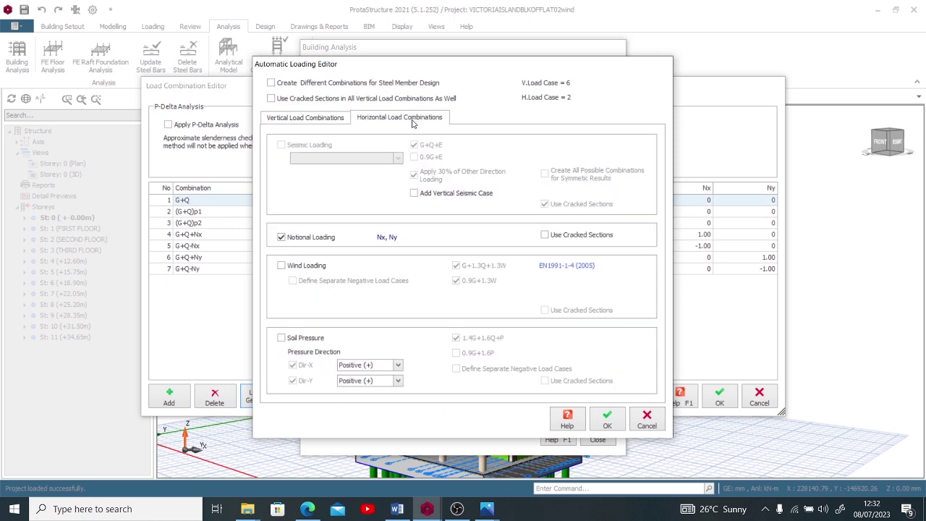
{"action": "left_click", "coordinate": [294, 266]}
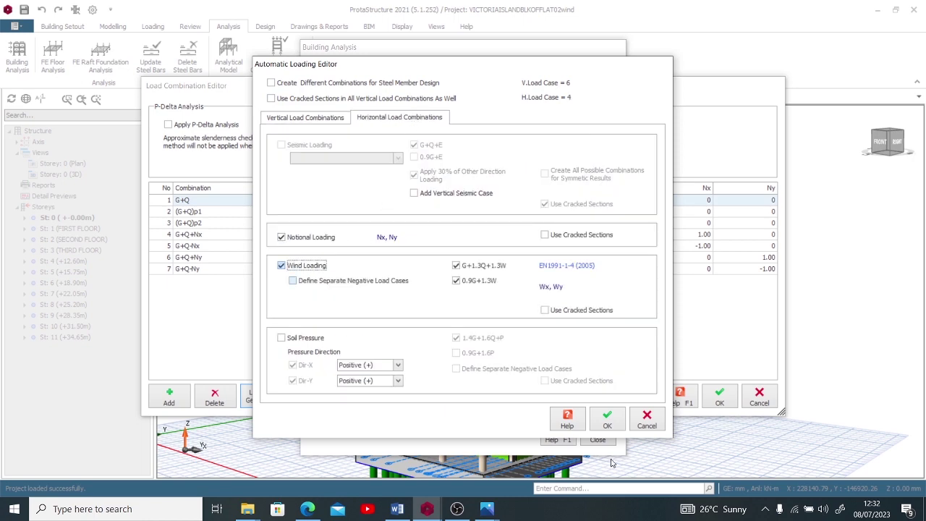
{"action": "left_click", "coordinate": [607, 419]}
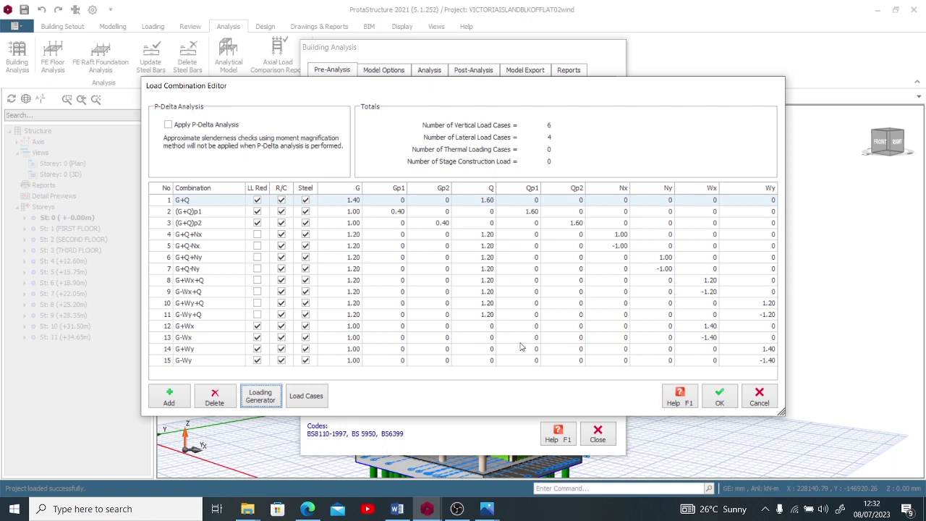
{"action": "left_click", "coordinate": [717, 396]}
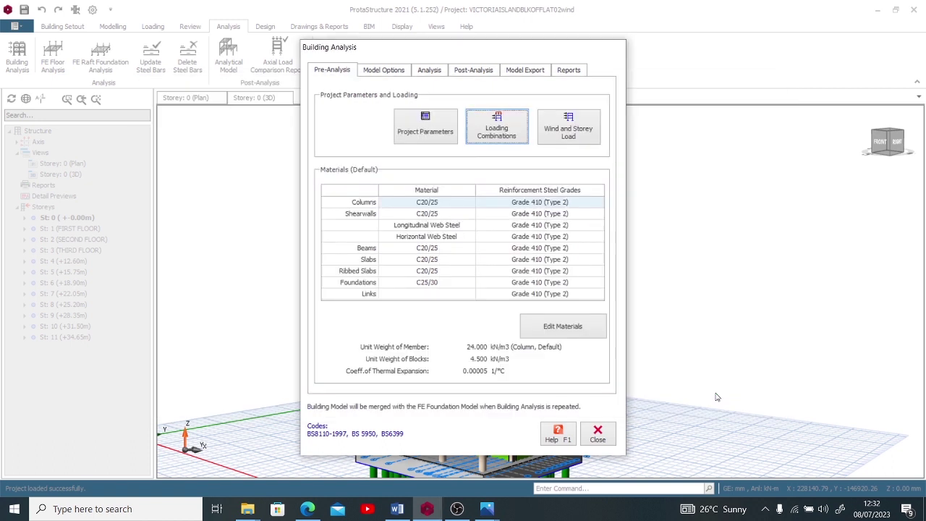
- In the Wind Load Calculator, set the basic wind speed to 35.0 m/s and the minimum wind pressure to 0.6 kPa
{"action": "left_click", "coordinate": [579, 142]}
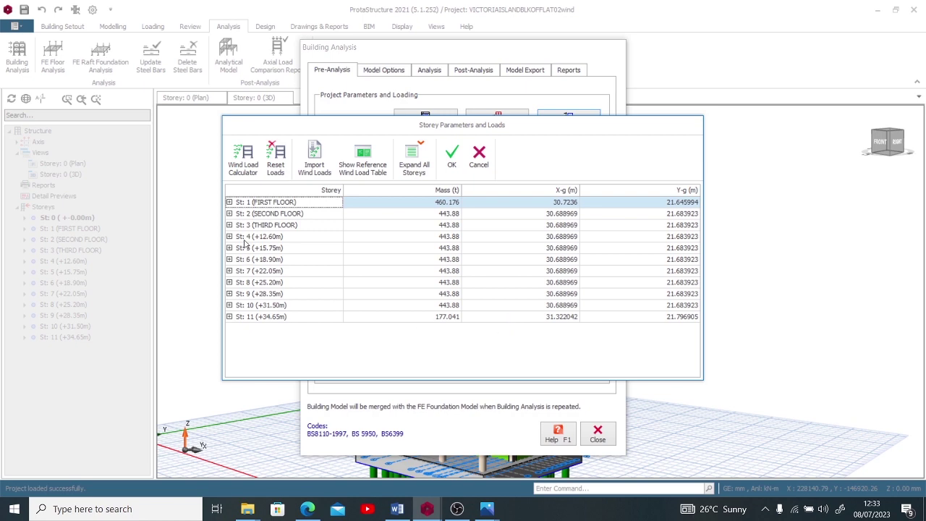
{"action": "left_click", "coordinate": [246, 173]}
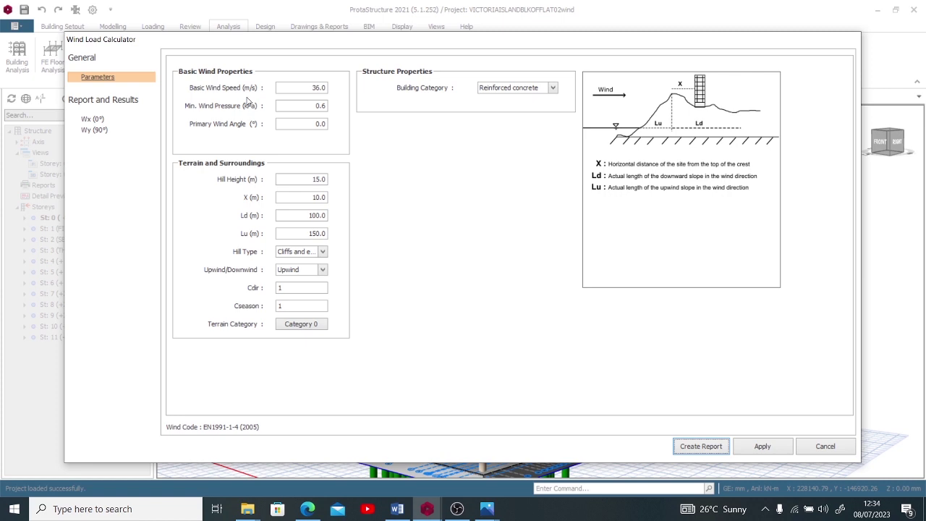
{"action": "double_click", "coordinate": [316, 87]}
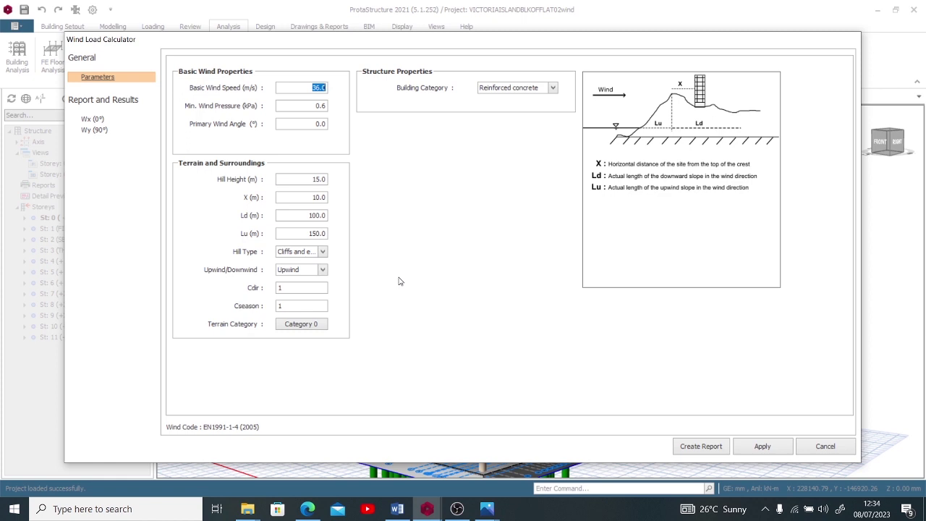
{"action": "type", "text": "35.0"}
{"action": "left_click", "coordinate": [317, 107]}
{"action": "left_click_drag", "start_coordinate": [316, 106], "coordinate": [324, 107]}
{"action": "type", "text": "0.5"}
- Set the terrain's hill height to 10.0 m and the horizontal distance X from the crest to 12.0 m
{"action": "left_click_drag", "start_coordinate": [312, 179], "coordinate": [356, 180]}
{"action": "type", "text": "10.0"}
{"action": "left_click", "coordinate": [296, 197]}
{"action": "double_click", "coordinate": [307, 178]}
{"action": "left_click", "coordinate": [311, 198]}
{"action": "left_click_drag", "start_coordinate": [305, 199], "coordinate": [347, 209]}
{"action": "type", "text": "12.0"}
{"action": "left_click", "coordinate": [316, 215]}
{"action": "left_click", "coordinate": [315, 233]}
- Show the available hill types, then switch to the image viewer to examine the reference photos cliff1.jpg and cliff.jpg
{"action": "left_click", "coordinate": [322, 253]}
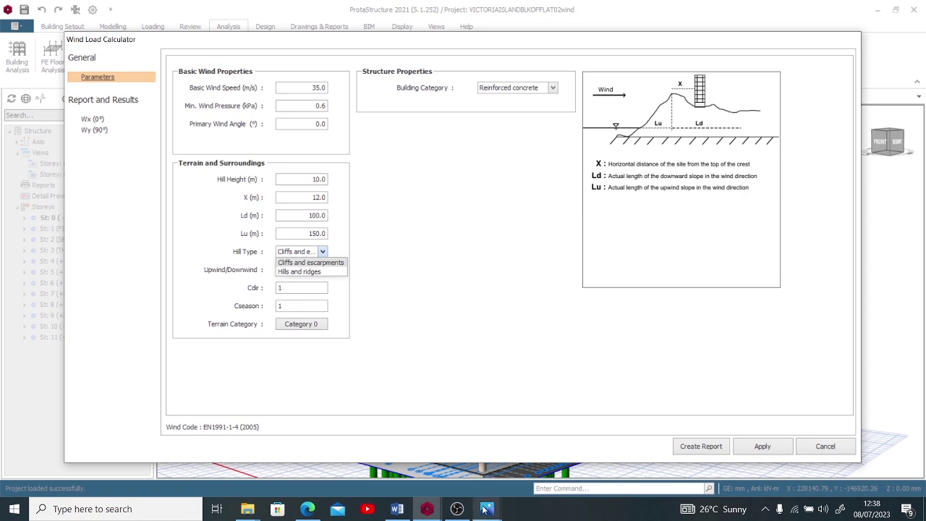
{"action": "mouse_move", "coordinate": [485, 511]}
{"action": "left_click", "coordinate": [358, 435]}
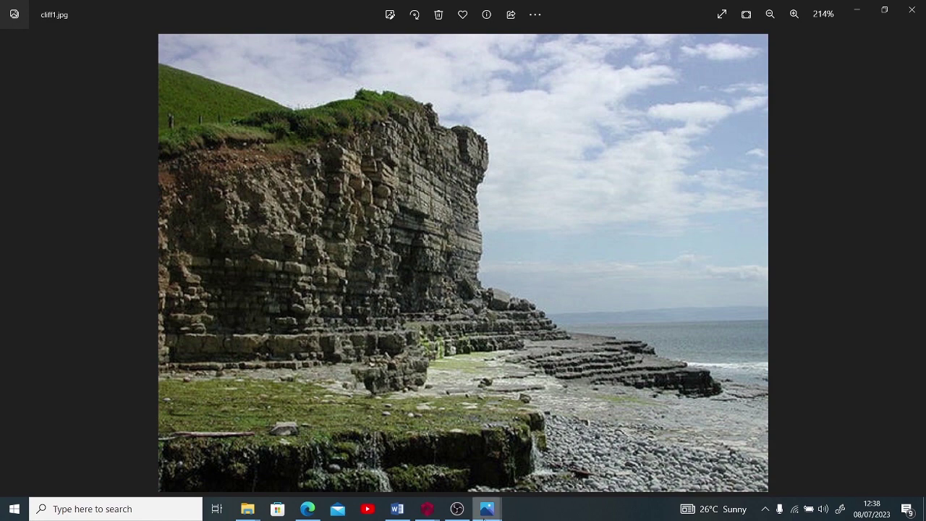
{"action": "mouse_move", "coordinate": [485, 516]}
{"action": "left_click", "coordinate": [481, 466]}
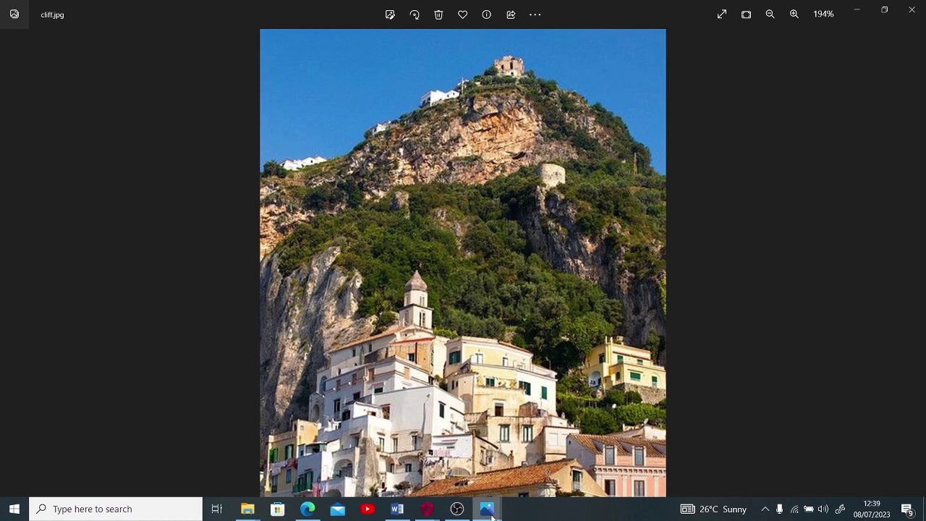
- Examine the reference photo esc1.jpg and switch back to the Wind Load Calculator in ProtaStructure
{"action": "mouse_move", "coordinate": [492, 513]}
{"action": "left_click", "coordinate": [584, 448]}
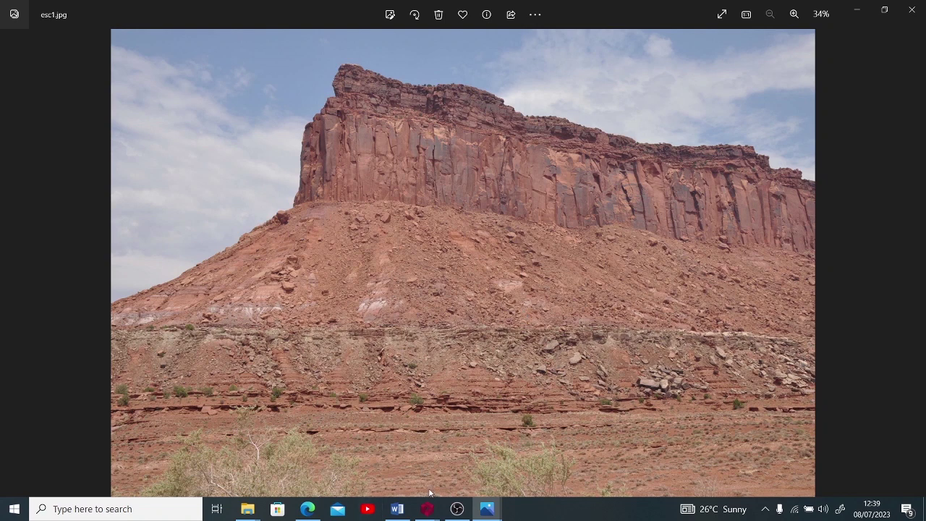
{"action": "mouse_move", "coordinate": [428, 507]}
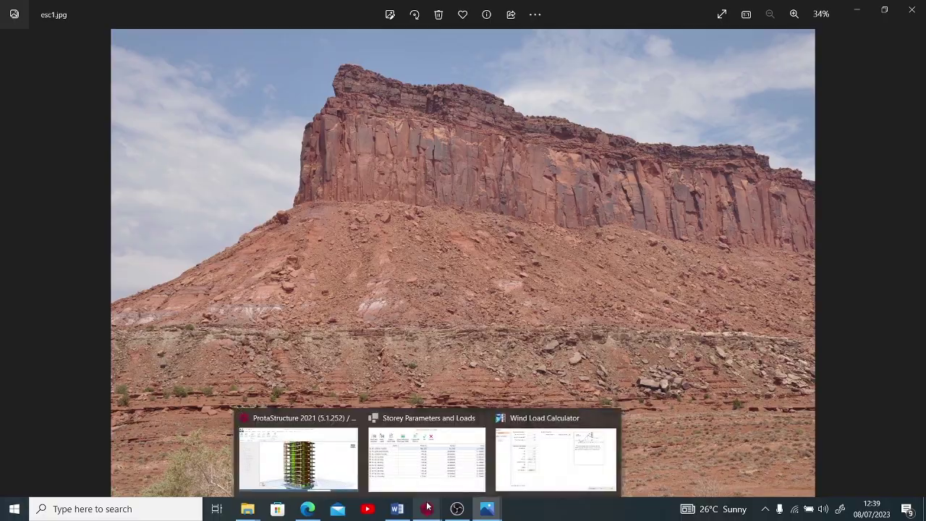
{"action": "left_click", "coordinate": [550, 463]}
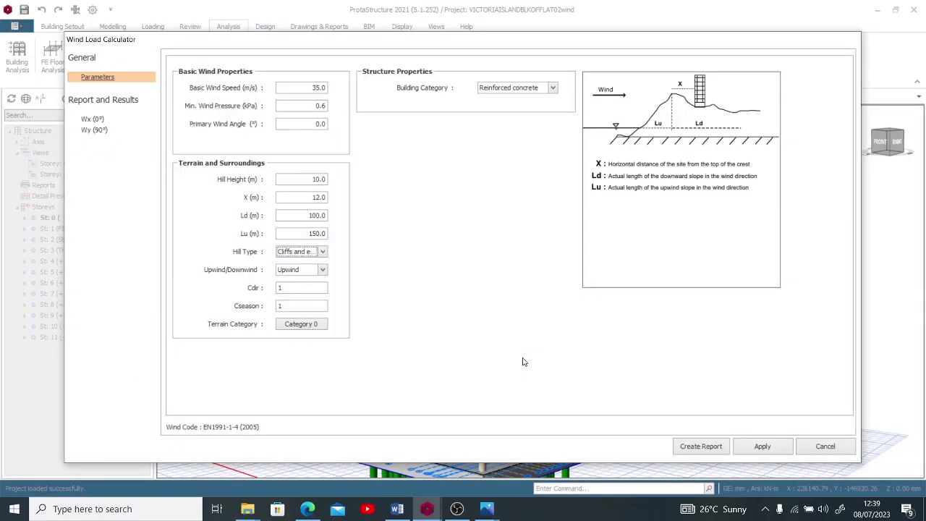
- Set the terrain's hill type to Cliffs and escarpments and its Upwind/Downwind position to Upwind
{"action": "left_click", "coordinate": [322, 251]}
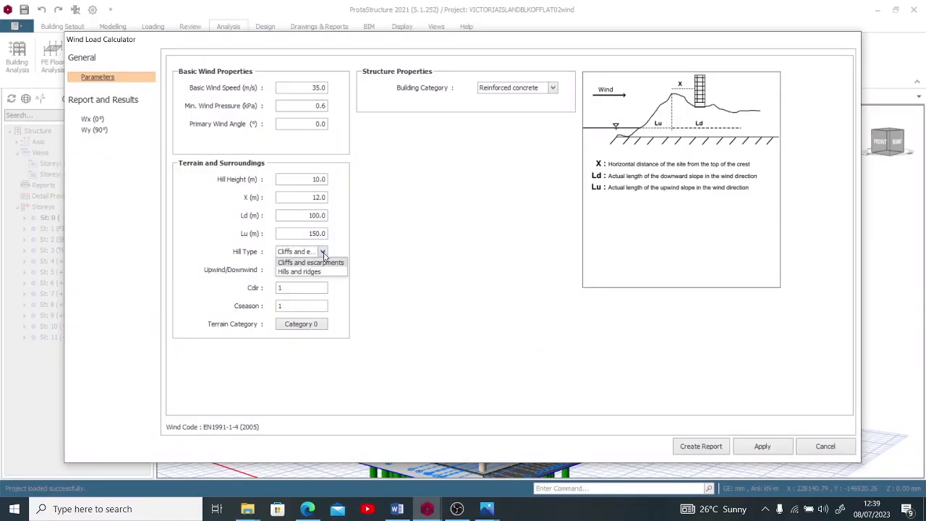
{"action": "left_click", "coordinate": [316, 264]}
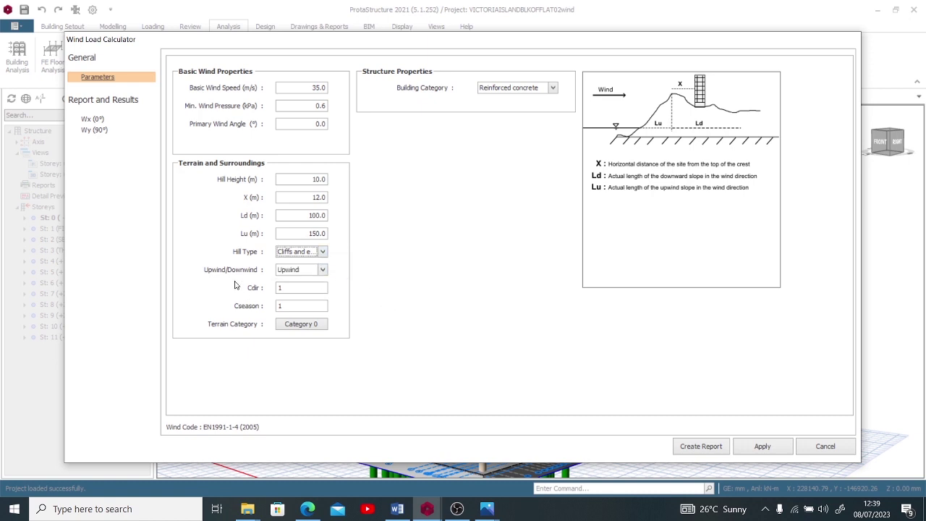
{"action": "left_click", "coordinate": [322, 270]}
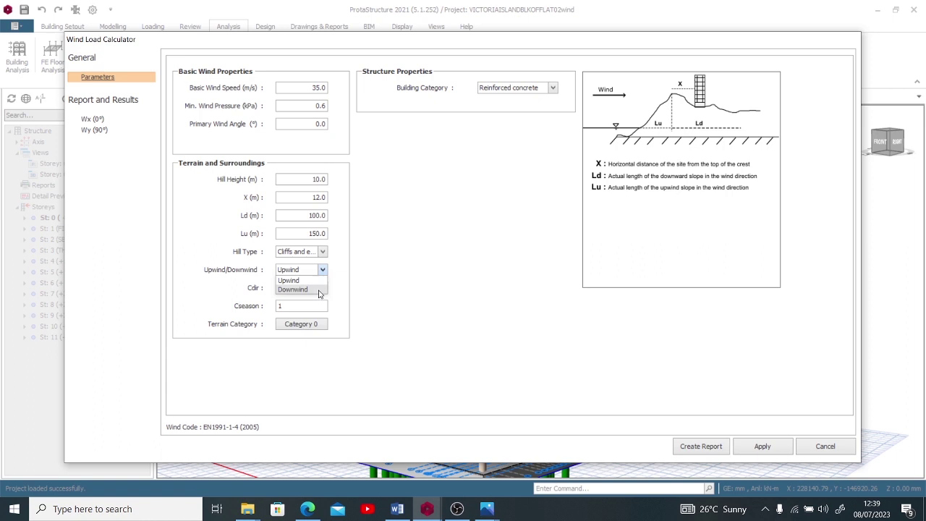
{"action": "left_click", "coordinate": [338, 287]}
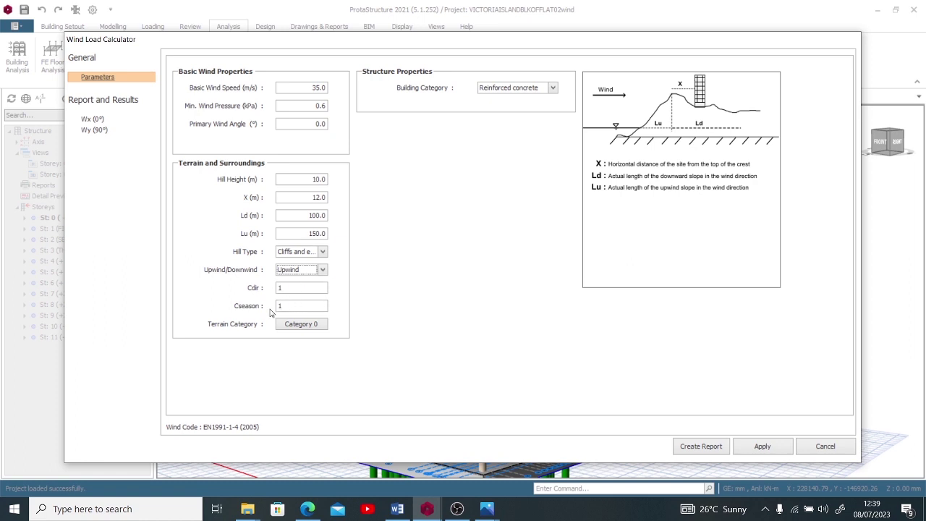
- Compare the terrain category sketches, choose Category 0 for a coastal area exposed to the open sea, and set the building category to Reinforced concrete
{"action": "left_click", "coordinate": [316, 327]}
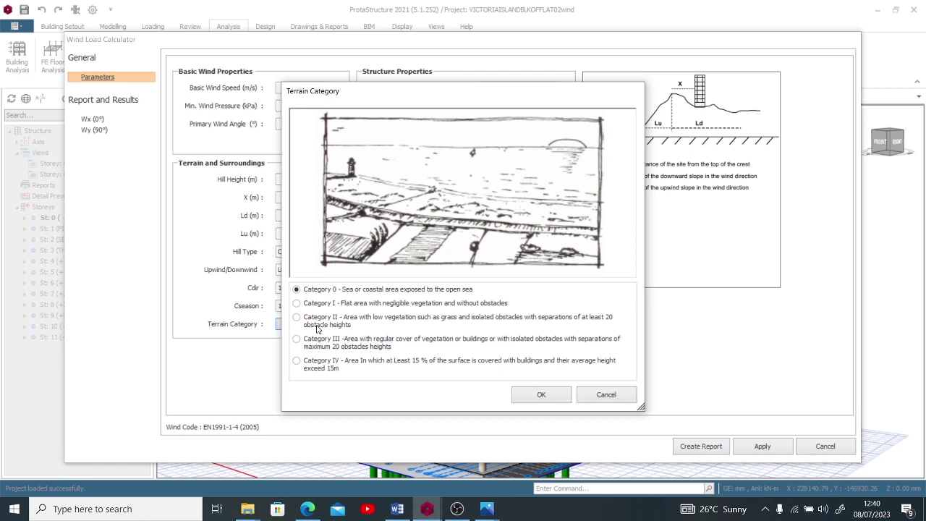
{"action": "left_click", "coordinate": [378, 305]}
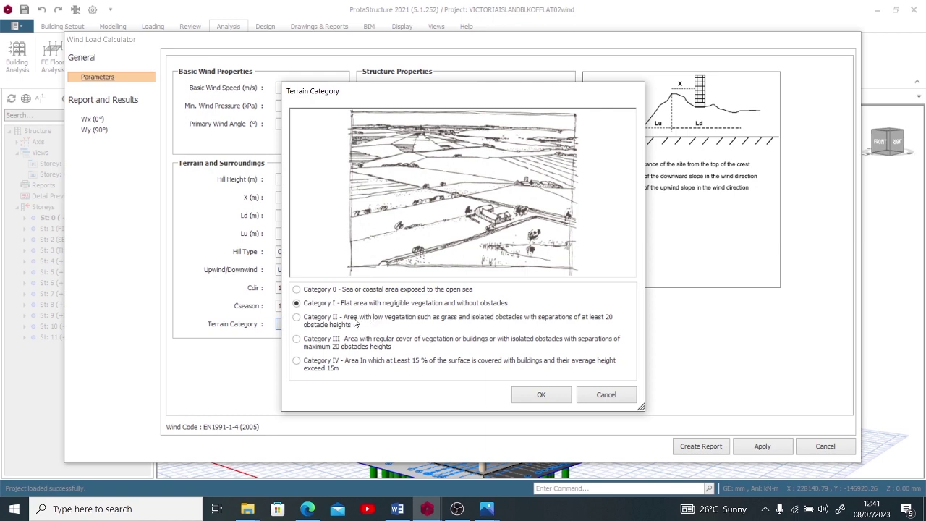
{"action": "left_click", "coordinate": [356, 323]}
{"action": "left_click", "coordinate": [313, 340]}
{"action": "left_click", "coordinate": [310, 369]}
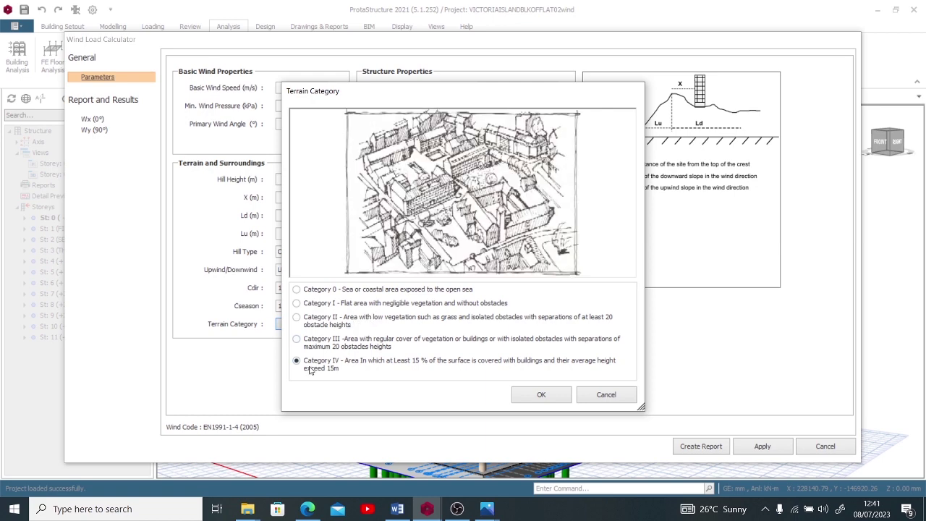
{"action": "left_click", "coordinate": [314, 291]}
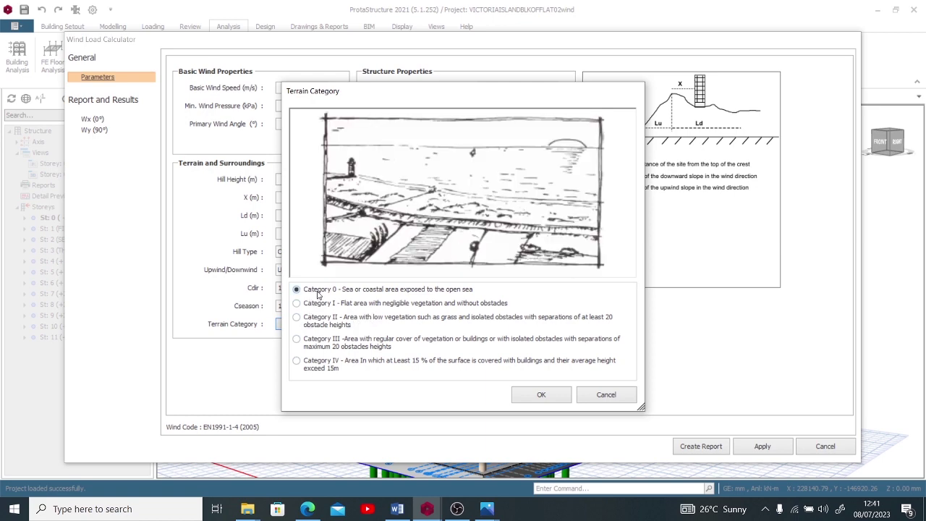
{"action": "left_click", "coordinate": [539, 396]}
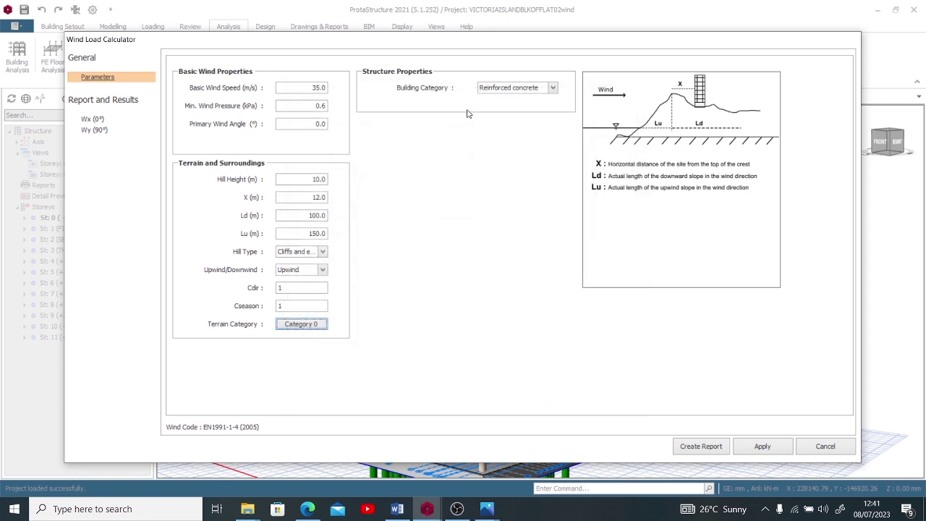
{"action": "left_click", "coordinate": [554, 89]}
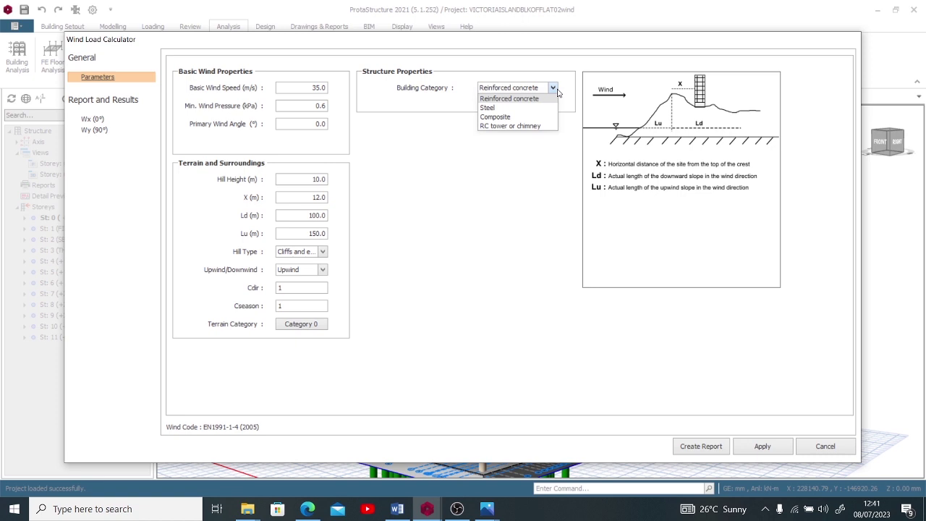
{"action": "left_click", "coordinate": [494, 100]}
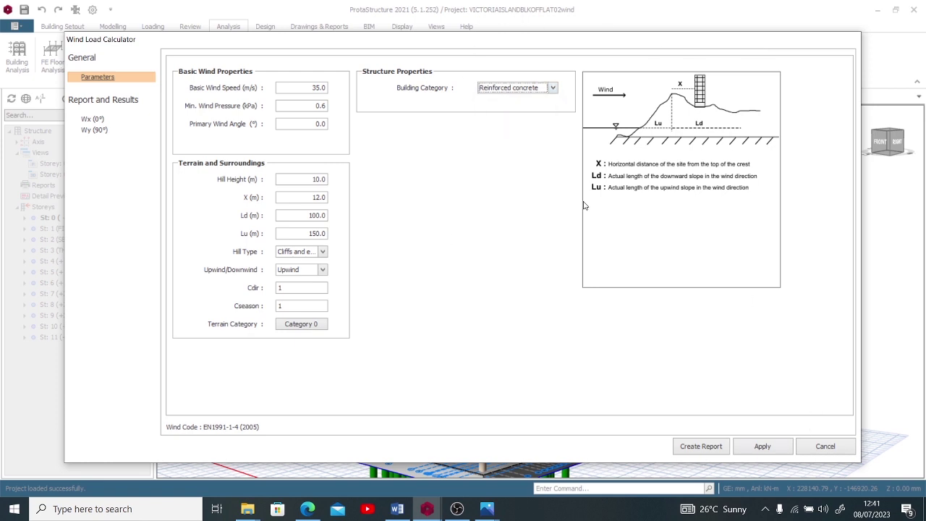
- Review the calculated wind pressures and loads per storey for the Wx (0°) and Wy (90°) directions
{"action": "left_click", "coordinate": [96, 120]}
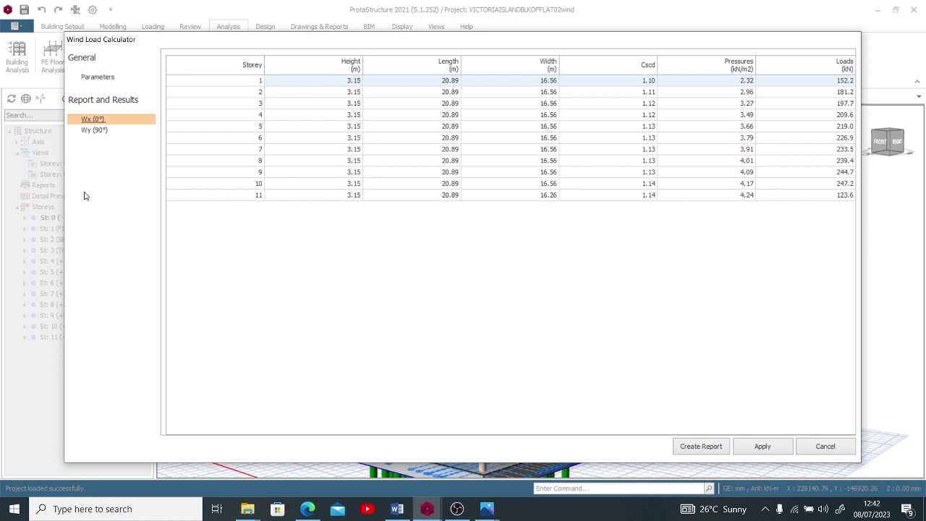
{"action": "left_click", "coordinate": [92, 133]}
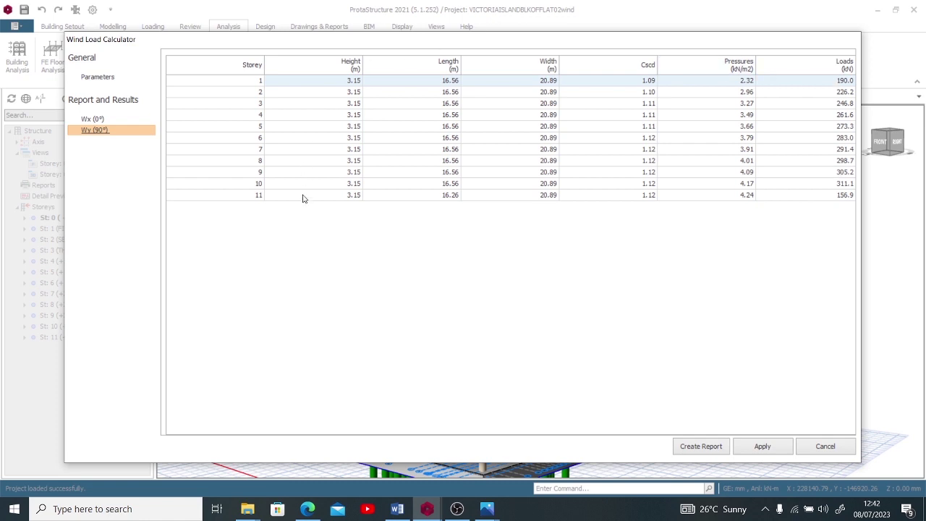
{"action": "left_click", "coordinate": [88, 119]}
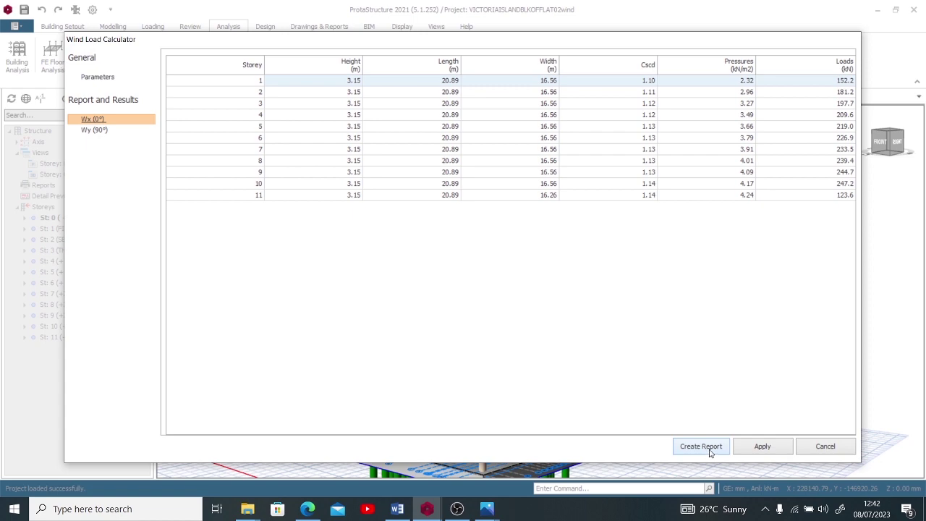
- Create the Wind Load Summary Report, read through its parameters, velocity pressures and pressure tables, and close it
{"action": "left_click", "coordinate": [717, 448]}
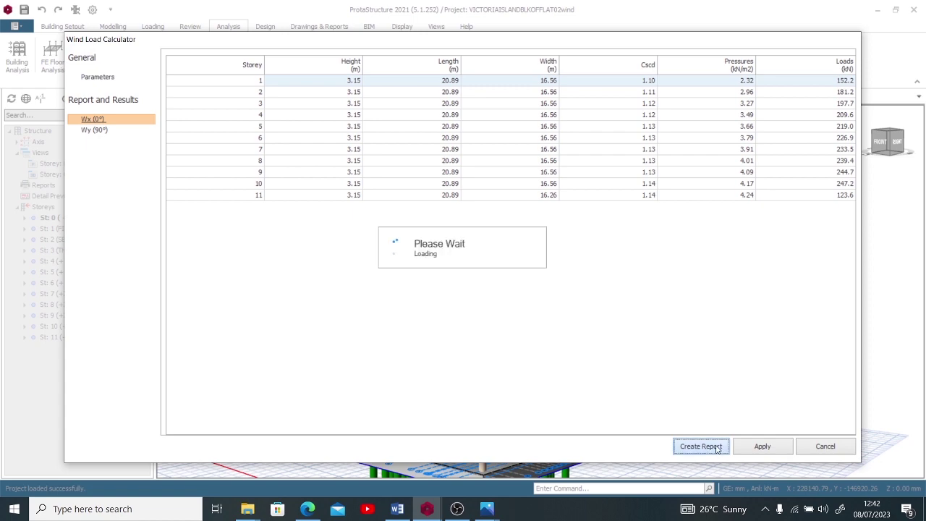
{"action": "scroll", "coordinate": [550, 384], "scroll_direction": "down", "scroll_amount": 15}
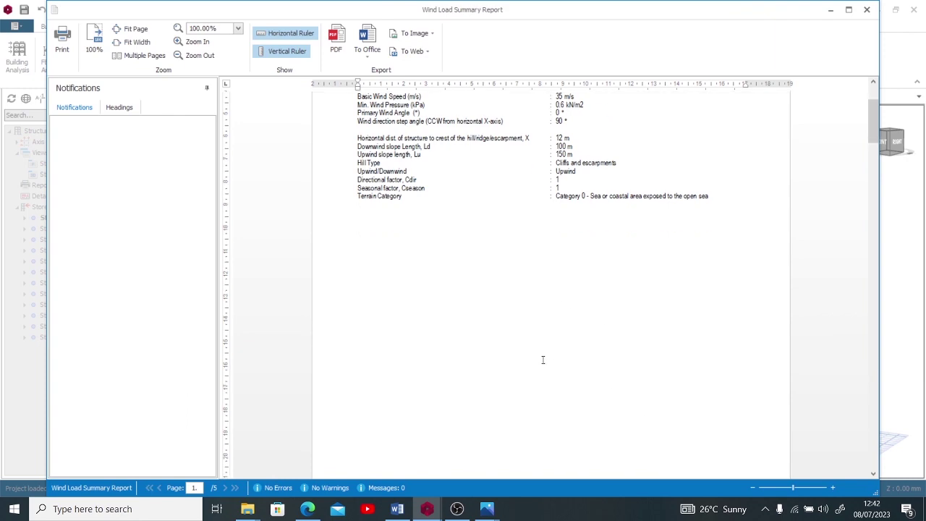
{"action": "scroll", "coordinate": [550, 385], "scroll_direction": "down", "scroll_amount": 9}
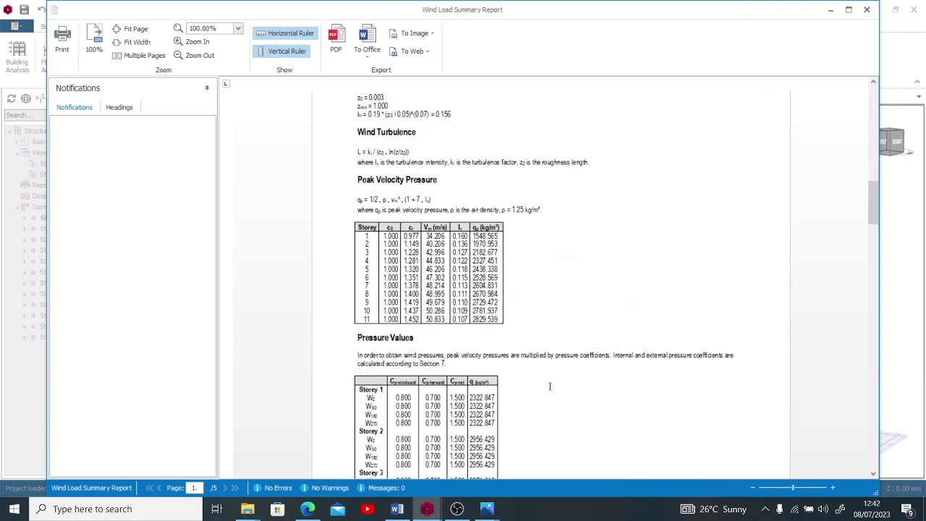
{"action": "scroll", "coordinate": [552, 388], "scroll_direction": "down", "scroll_amount": 10}
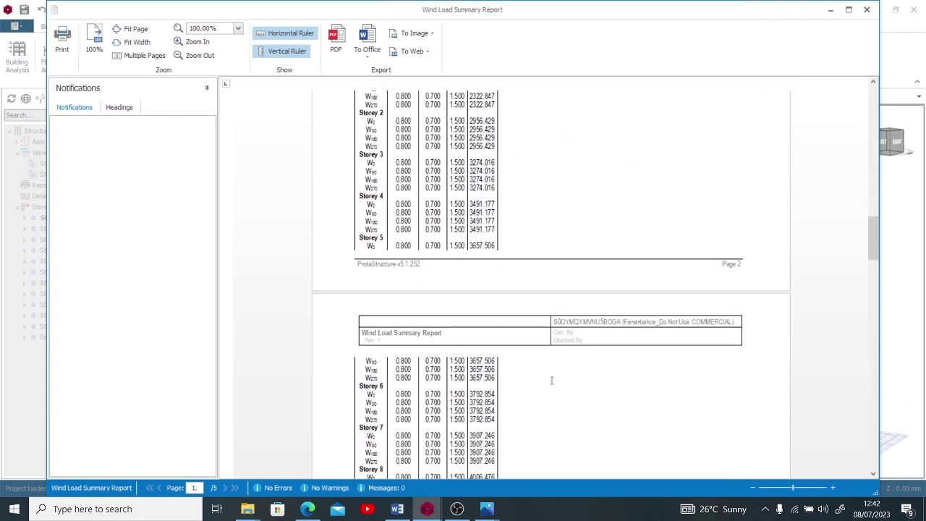
{"action": "scroll", "coordinate": [477, 258], "scroll_direction": "down", "scroll_amount": 5}
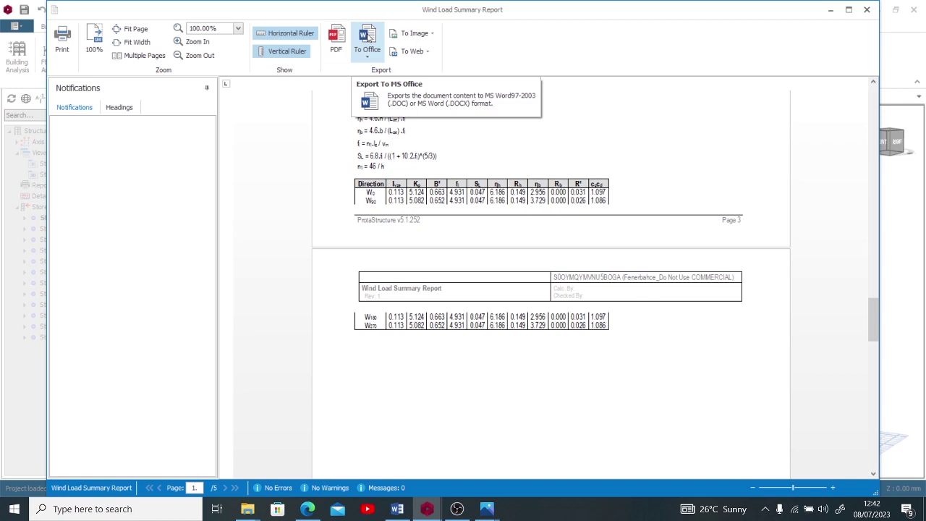
{"action": "left_click", "coordinate": [869, 9]}
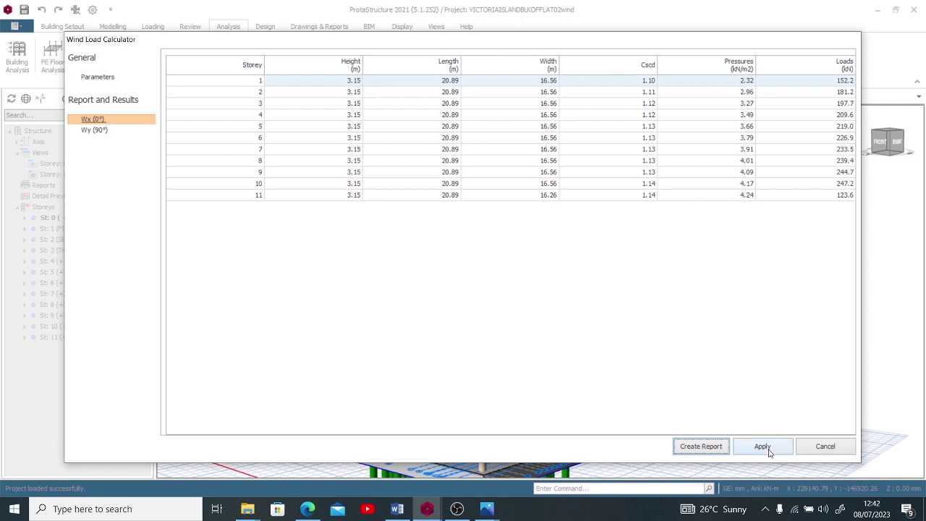
- Apply the calculated wind loads to the storeys and accept the Storey Parameters and Loads
{"action": "left_click", "coordinate": [96, 77]}
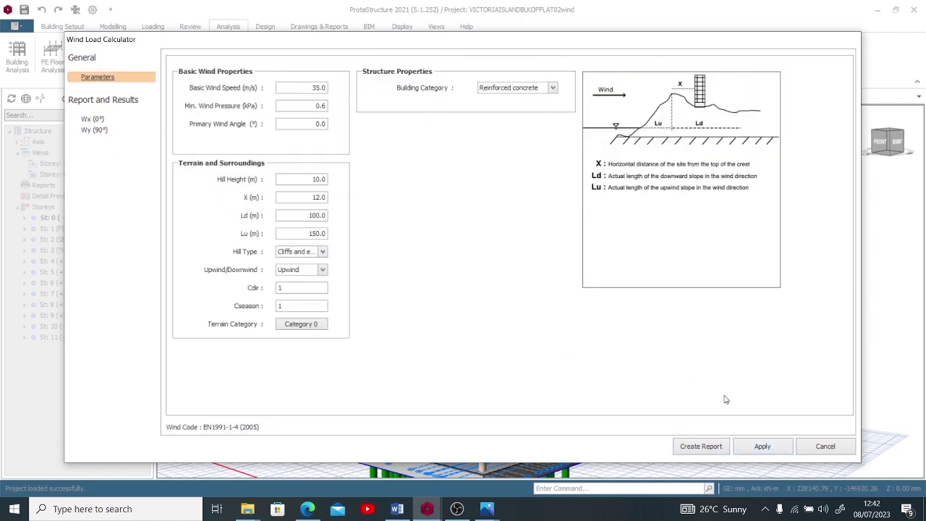
{"action": "left_click", "coordinate": [759, 451]}
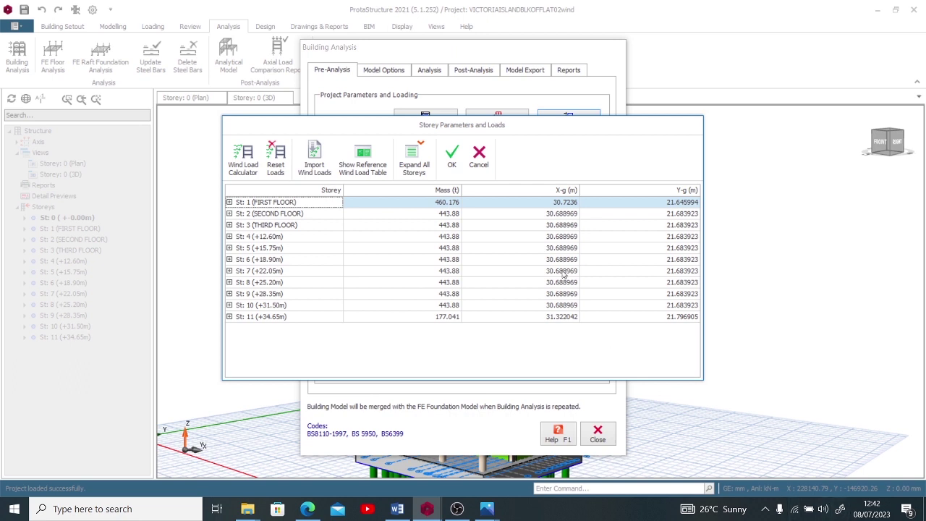
{"action": "left_click", "coordinate": [462, 169]}
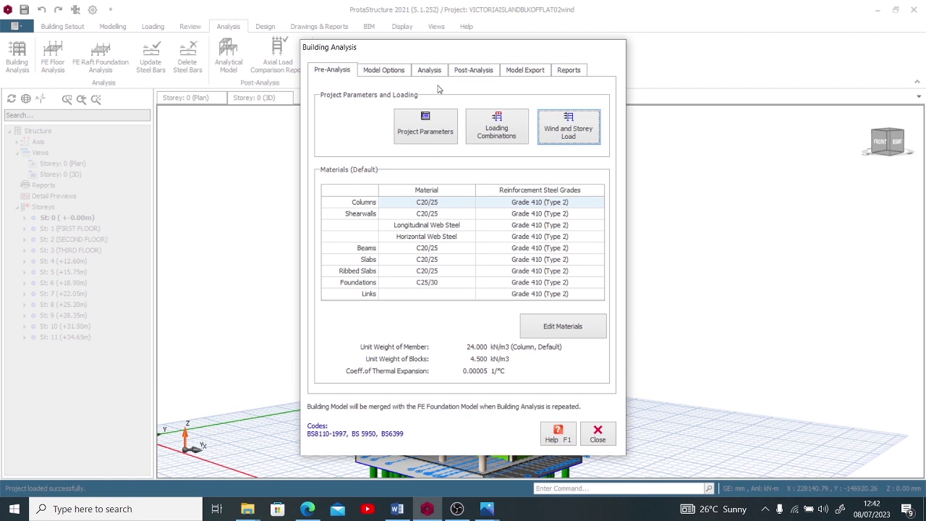
- Open the analysis run options of the Building Analysis dialog
{"action": "left_click", "coordinate": [429, 70]}
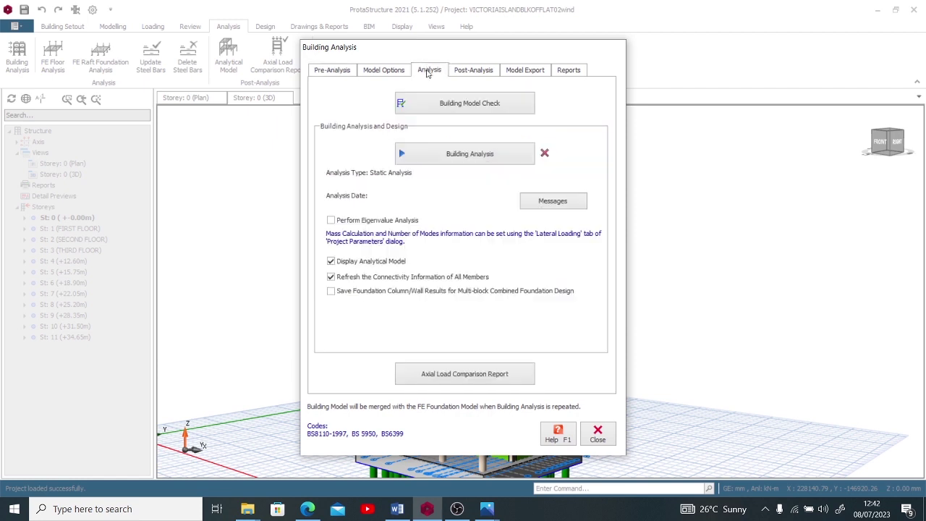